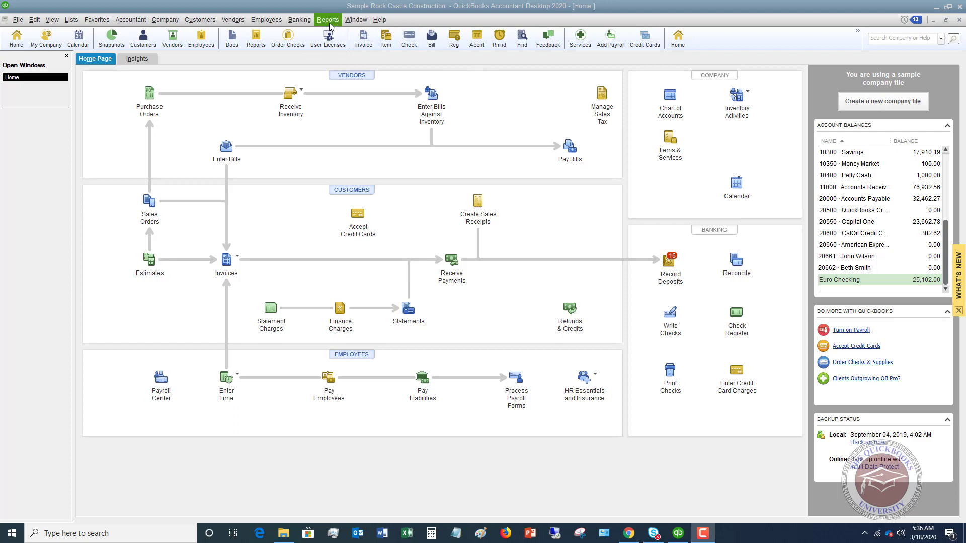
# - Open the form for entering credit card charges and show the list of available credit card accounts
pyautogui.click(306, 21)
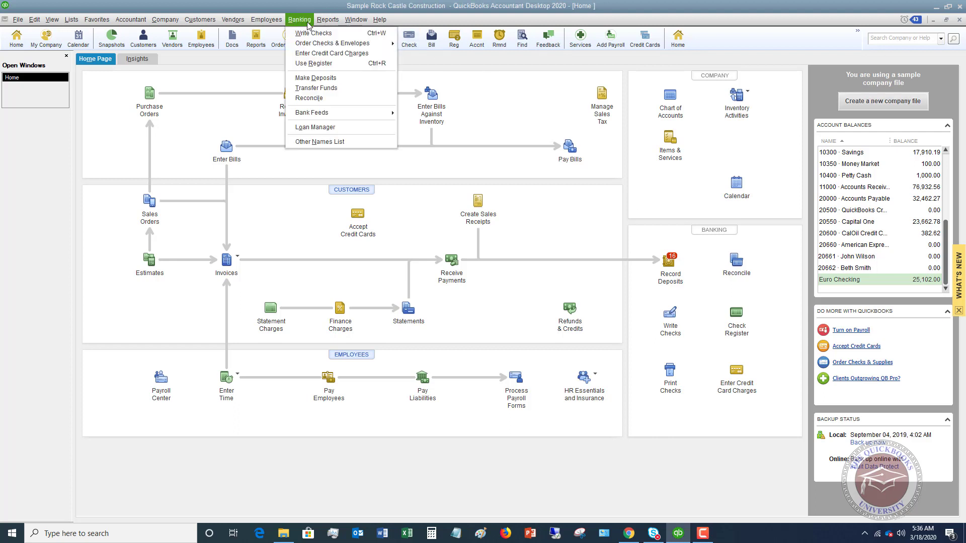
pyautogui.click(317, 54)
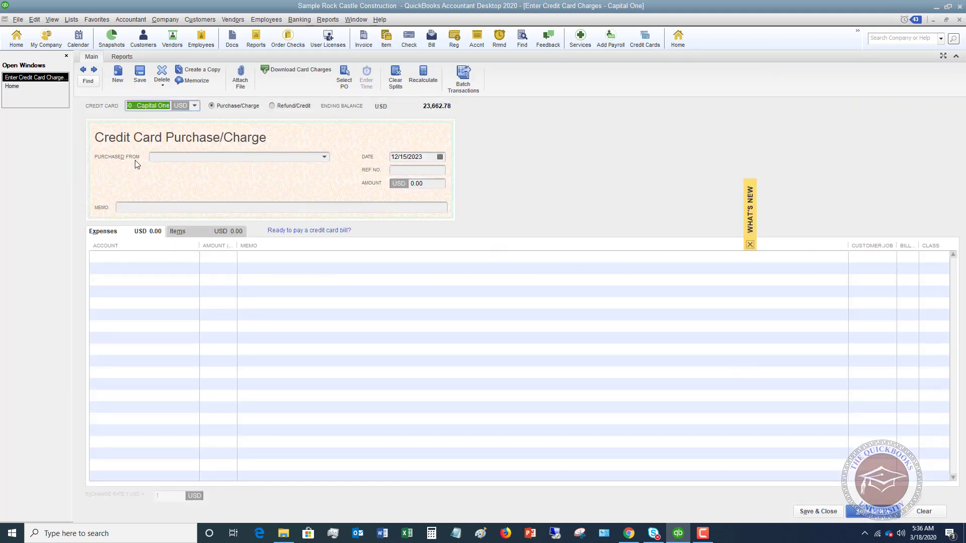
pyautogui.click(196, 109)
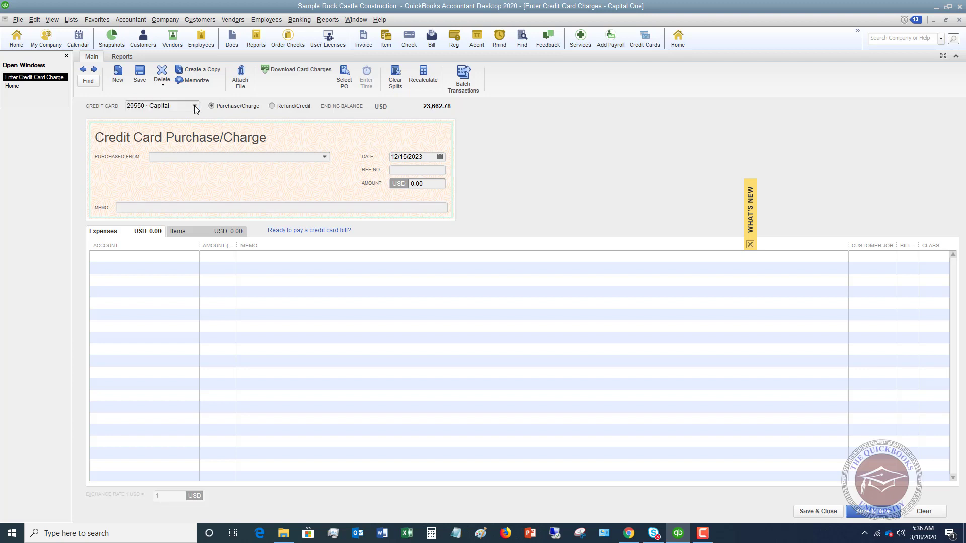
pyautogui.click(194, 106)
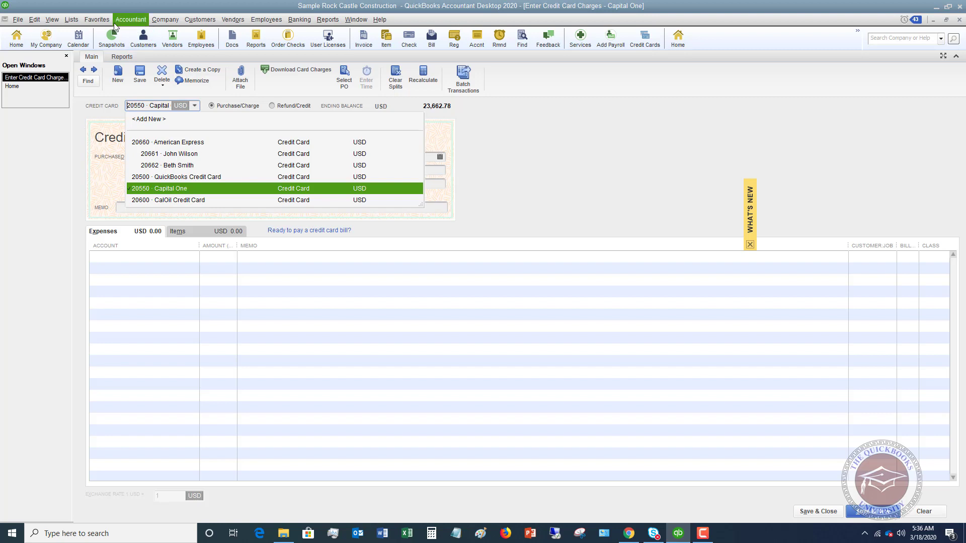
# - Open the chart of accounts and look through the credit card accounts in it
pyautogui.click(166, 20)
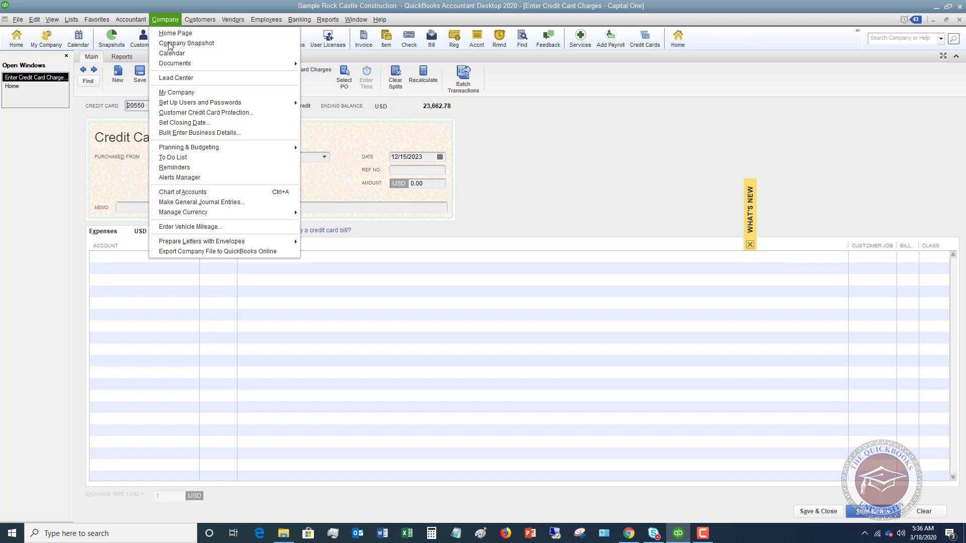
pyautogui.click(177, 193)
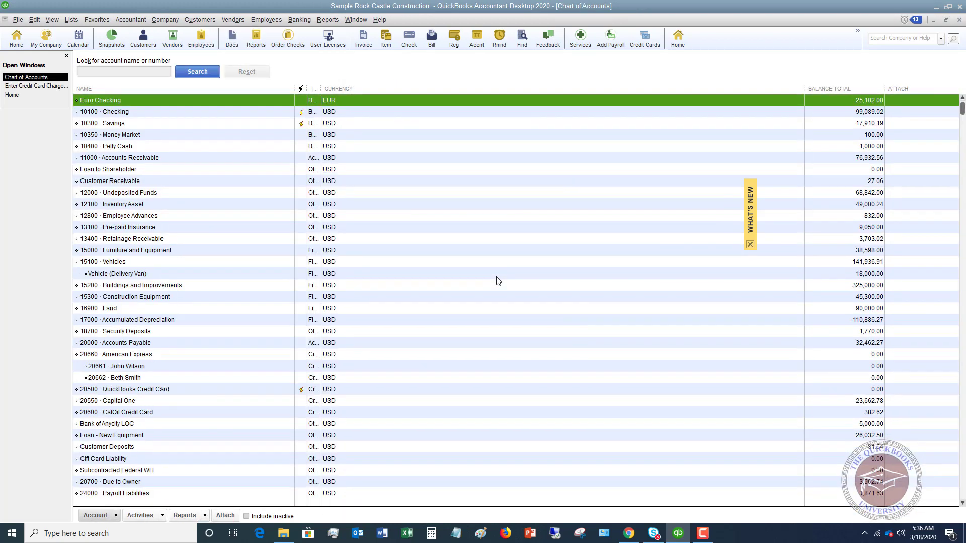
pyautogui.scroll(-4, 259, 317)
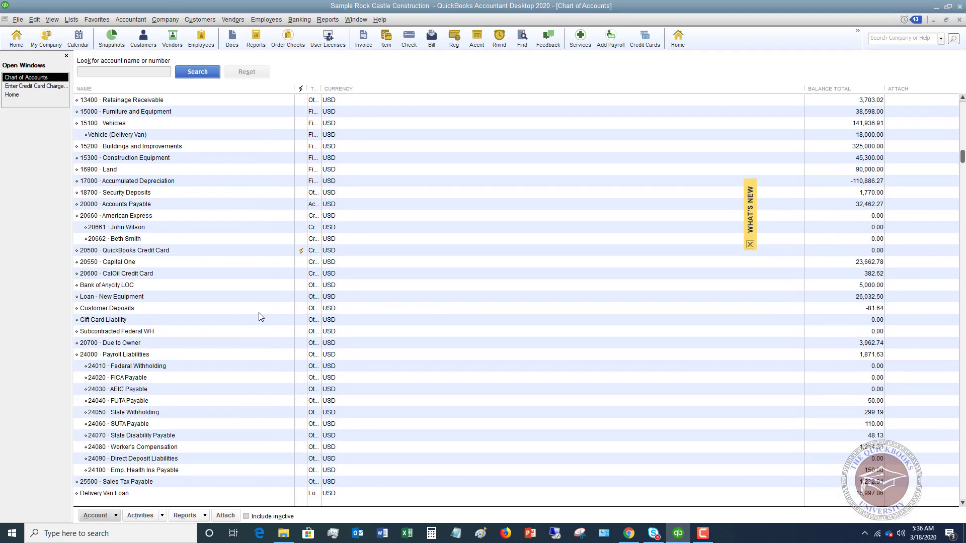
pyautogui.scroll(4, 259, 317)
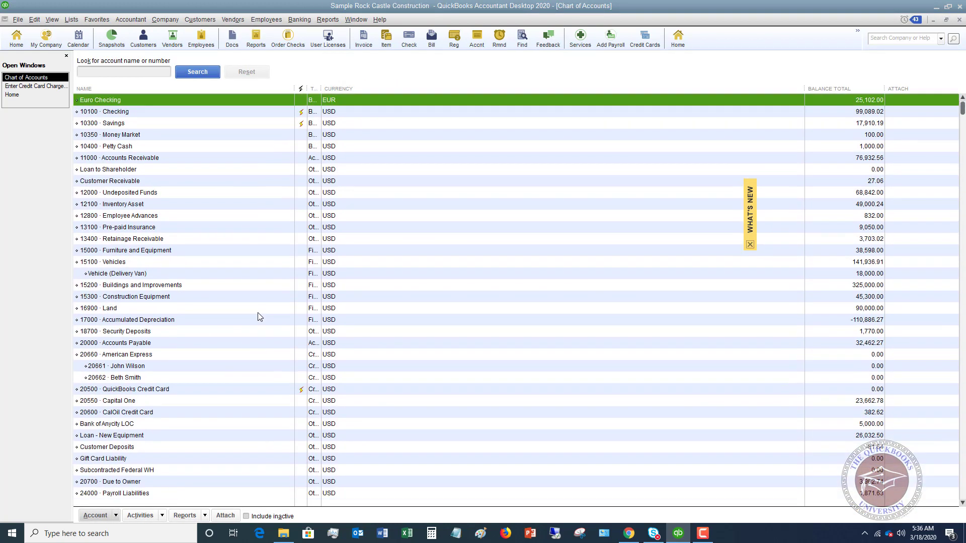
pyautogui.click(116, 515)
pyautogui.click(96, 368)
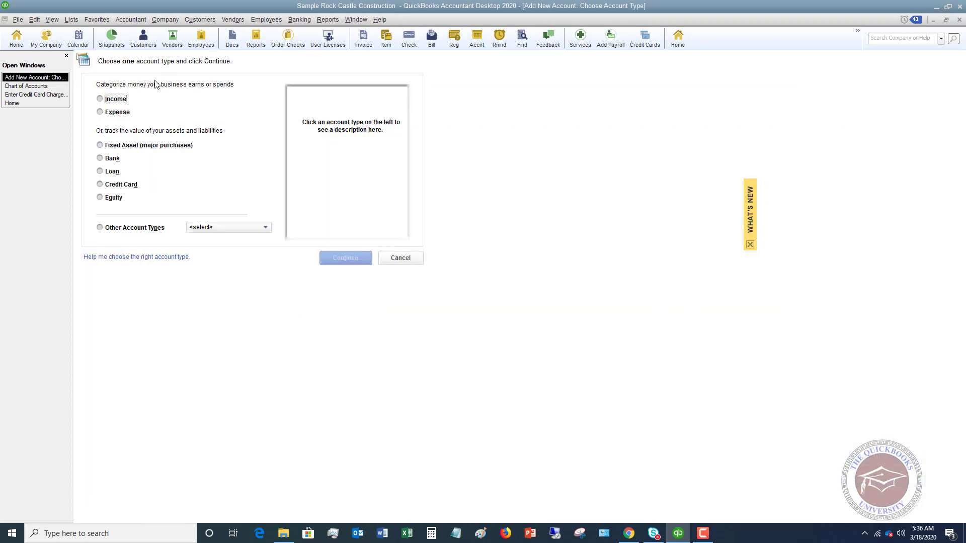
pyautogui.click(100, 185)
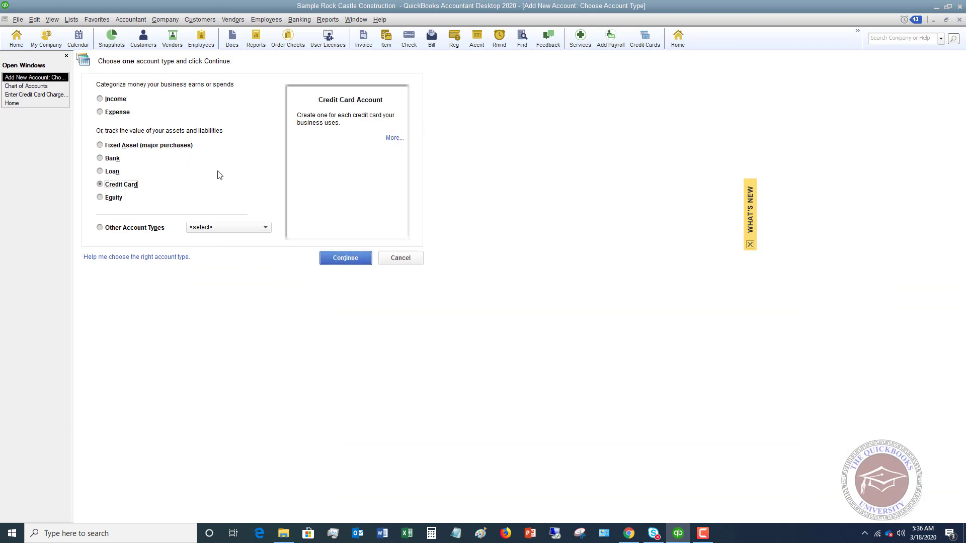
pyautogui.click(399, 259)
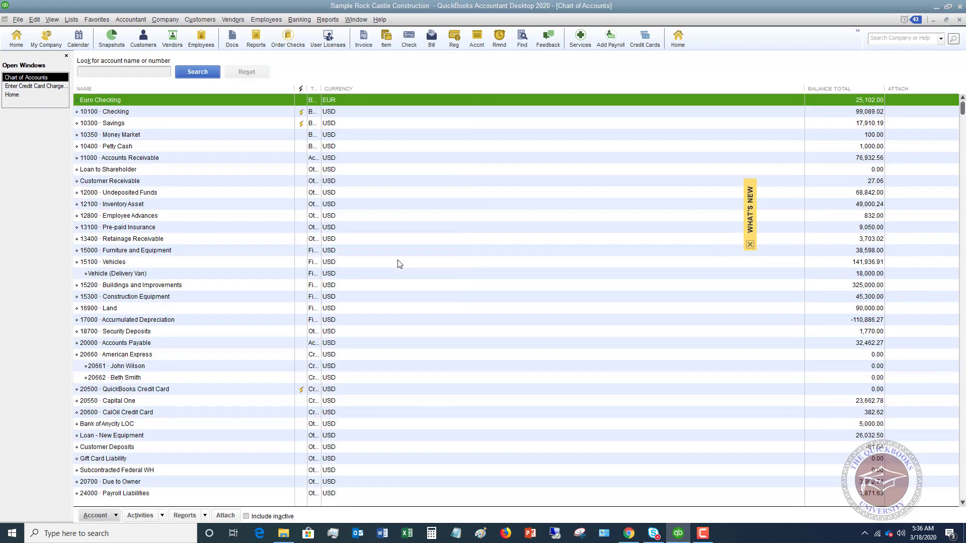
# - Return to the credit card charge form and enter Staples as the business the purchase was made from
pyautogui.click(58, 89)
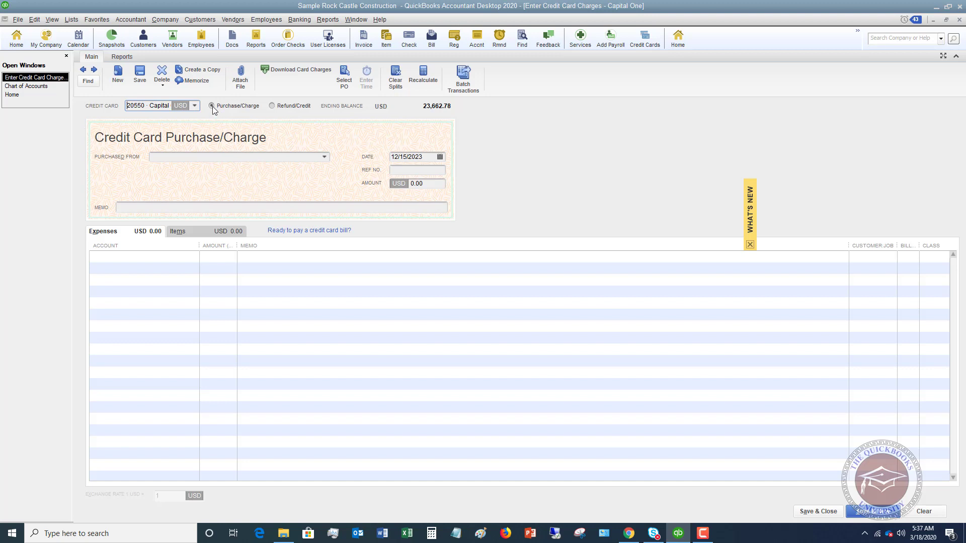
pyautogui.click(190, 157)
pyautogui.write('Sta')
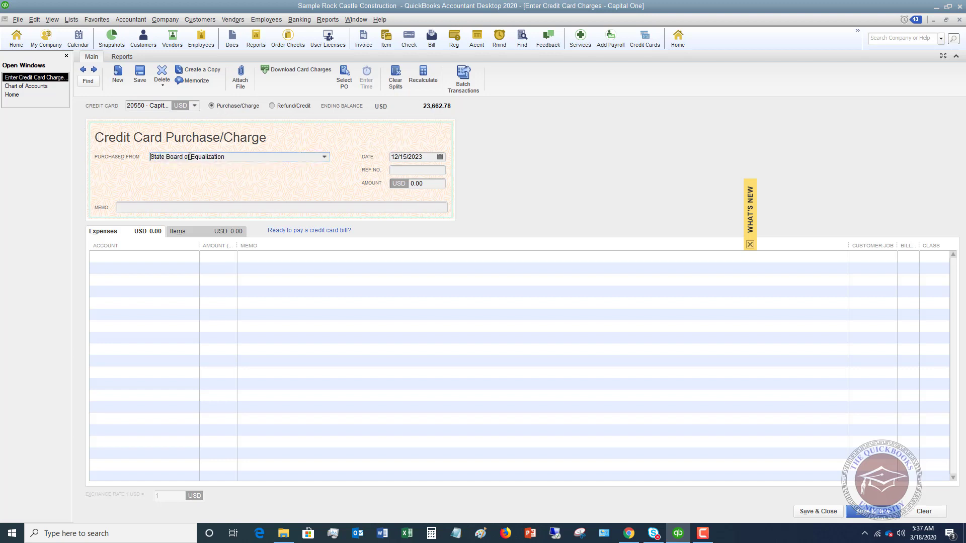
pyautogui.press('BackSpace')
pyautogui.press('BackSpace')
pyautogui.press('BackSpace')
pyautogui.press('BackSpace')
pyautogui.write('Staples')
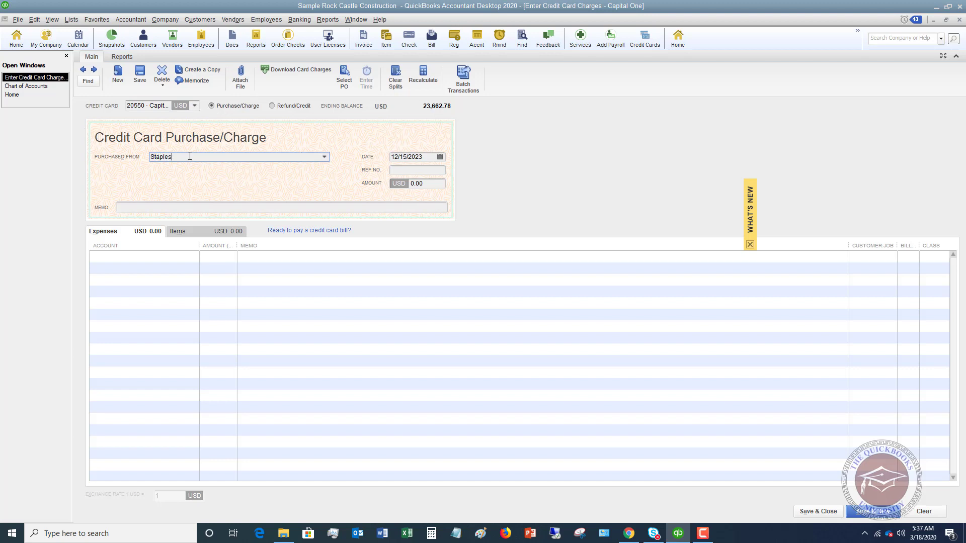
# - Quick-add Staples to the name list as a vendor with US Dollar as its currency
pyautogui.press('Tab')
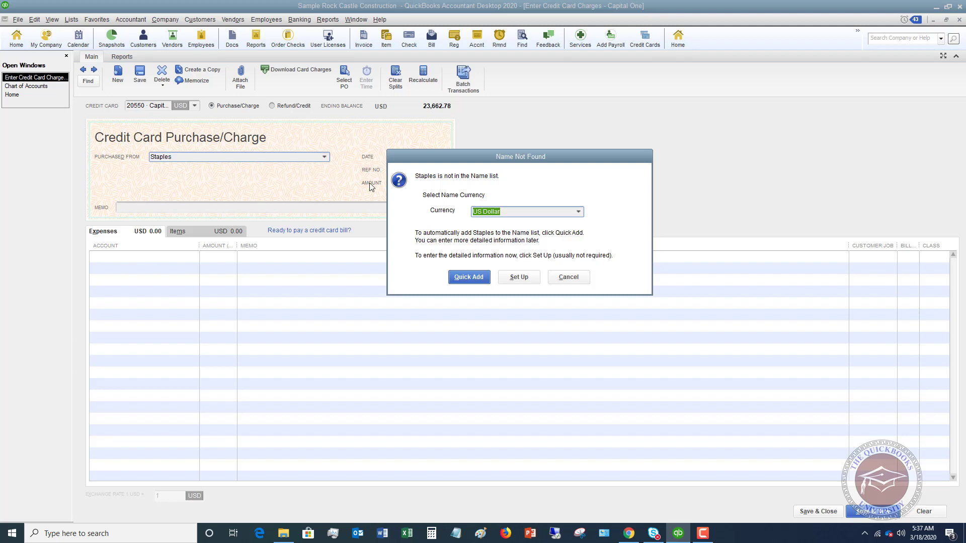
pyautogui.click(467, 277)
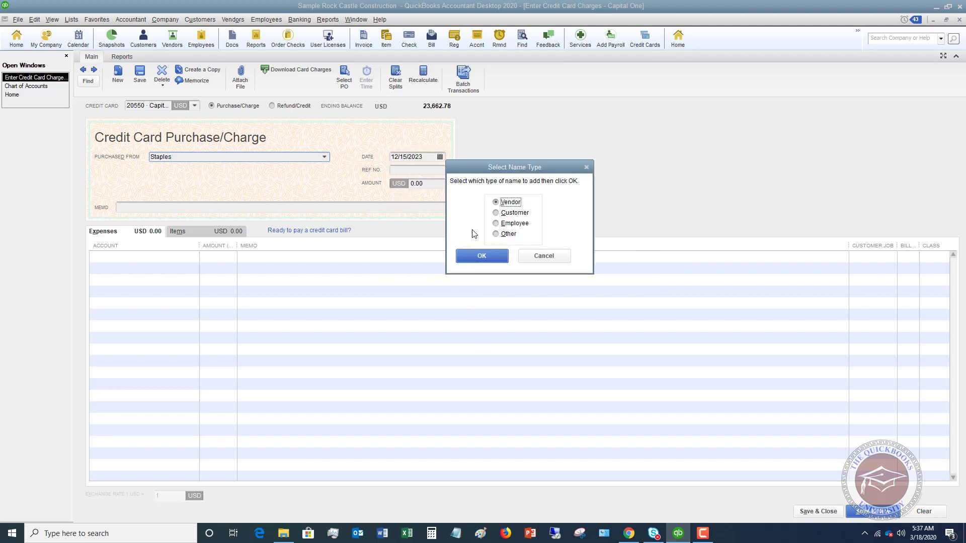
pyautogui.click(482, 256)
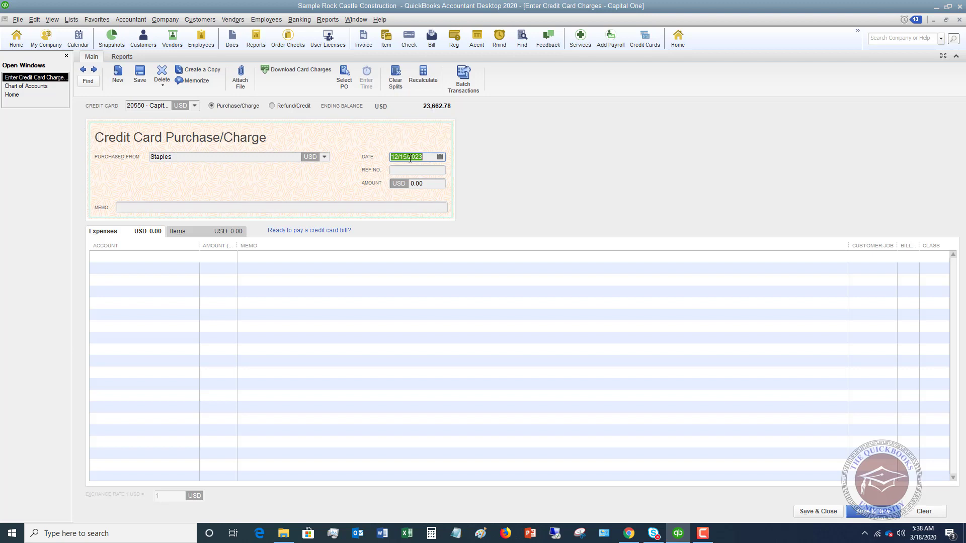
# - Set the Staples charge amount to 50.23 and leave the reference number and memo blank
pyautogui.click(418, 169)
pyautogui.moveTo(429, 183); pyautogui.dragTo(408, 184)
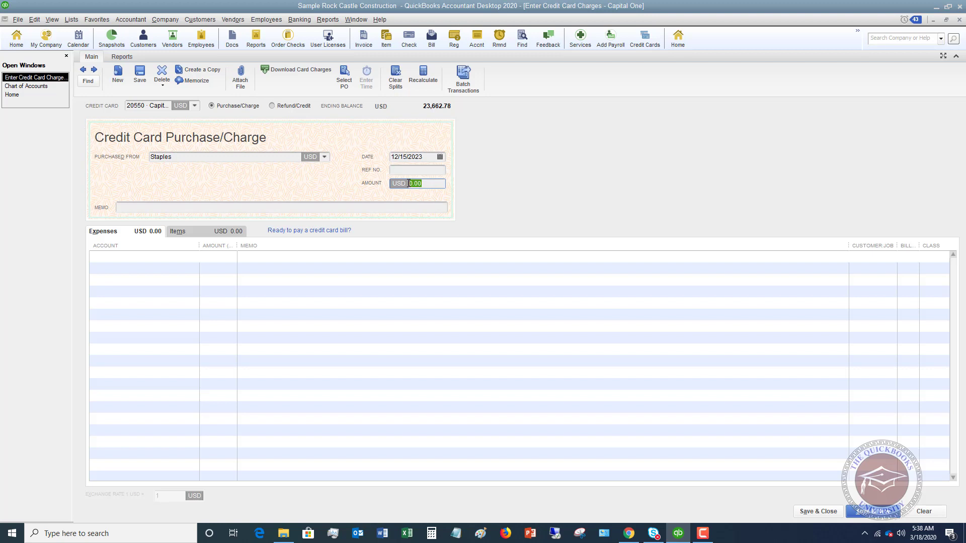
pyautogui.write('50.23')
pyautogui.click(146, 207)
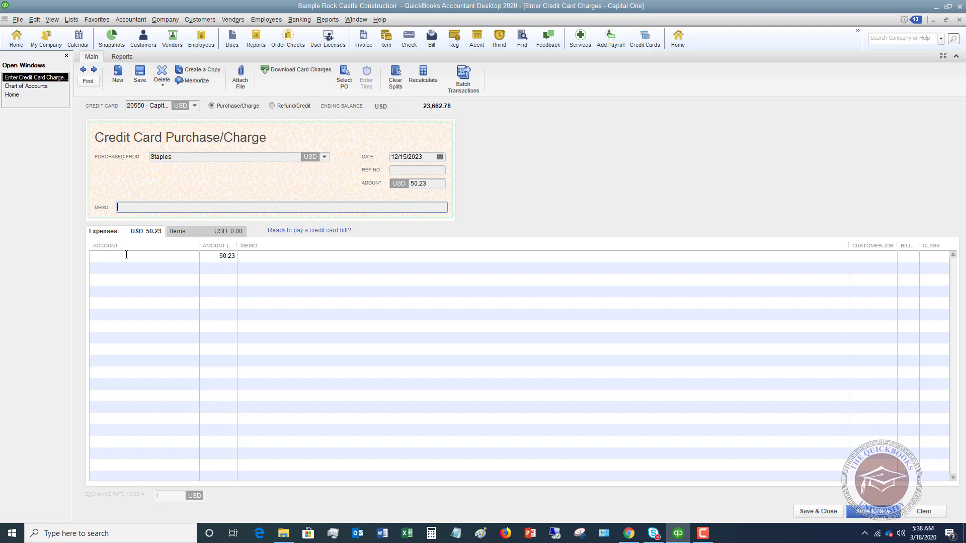
# - Look through the items that can be entered as item lines on the credit card charge
pyautogui.click(203, 233)
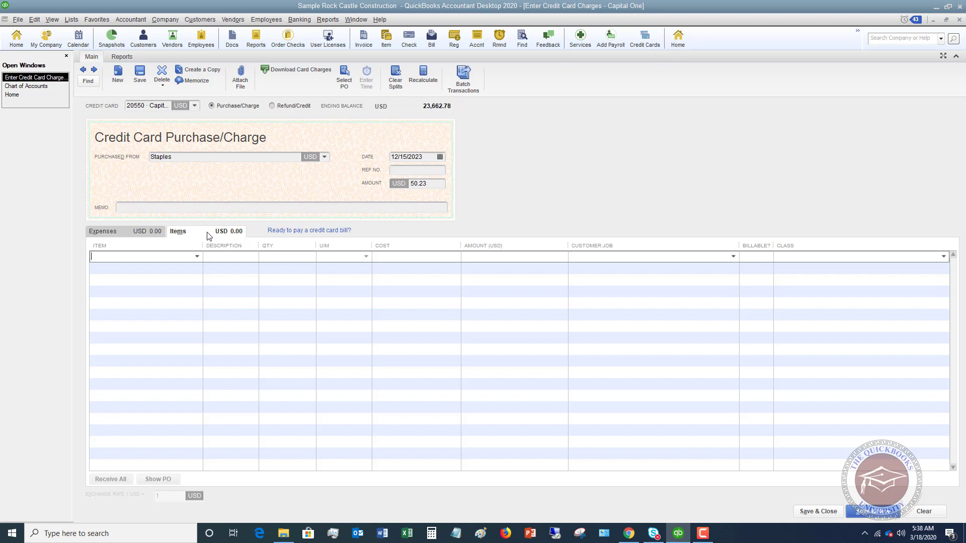
pyautogui.click(197, 257)
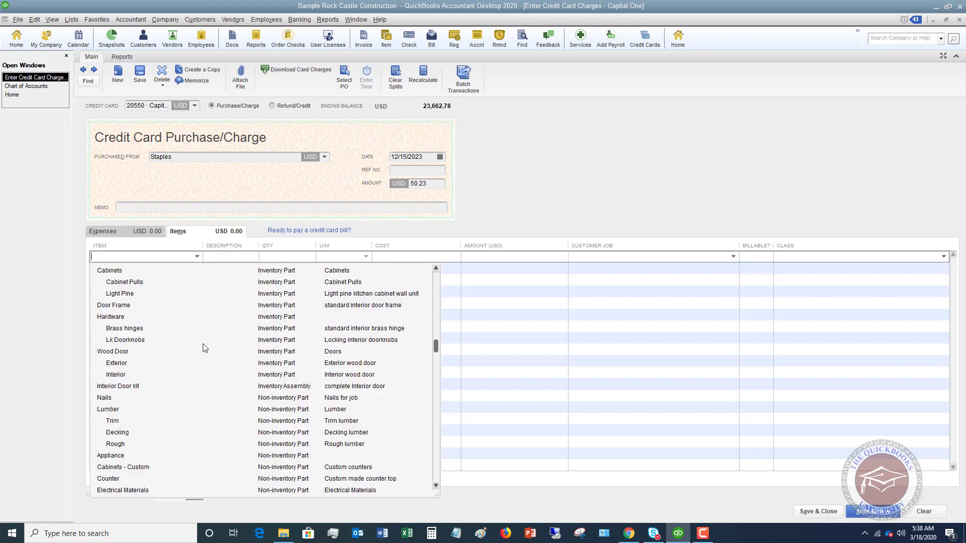
pyautogui.scroll(-5, 205, 348)
pyautogui.scroll(-1, 205, 347)
pyautogui.scroll(8, 205, 347)
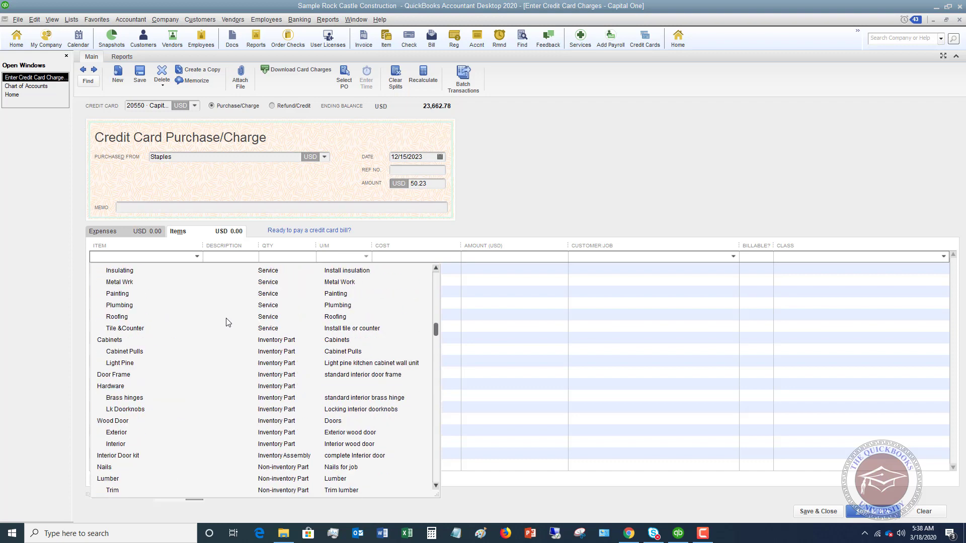
# - Assign the charge's first expense line to the Office Supplies account
pyautogui.click(122, 231)
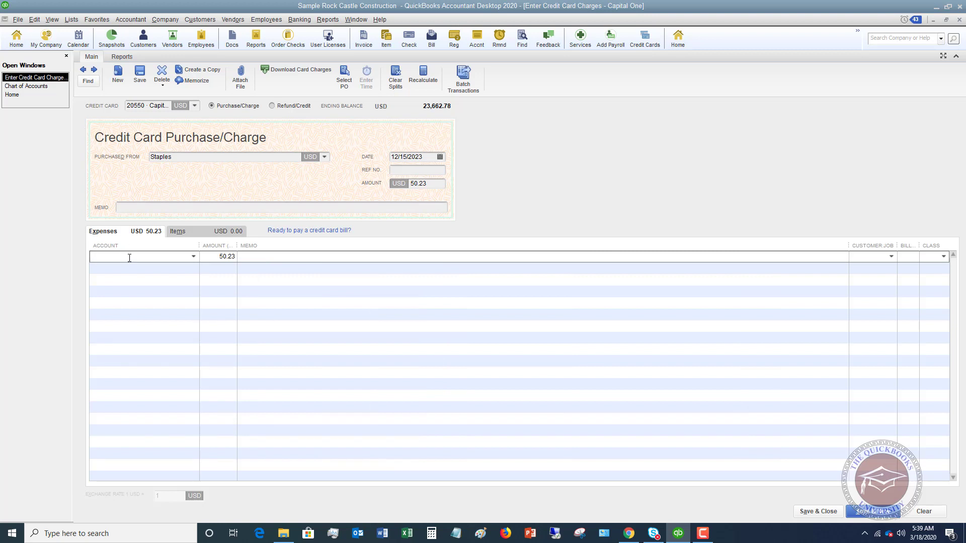
pyautogui.write('Office Supplies')
pyautogui.press('Tab')
pyautogui.click(260, 259)
# - Assign the Office Supplies line to XYZ Company's Remodel Showroom job and mark it as not billable
pyautogui.click(891, 258)
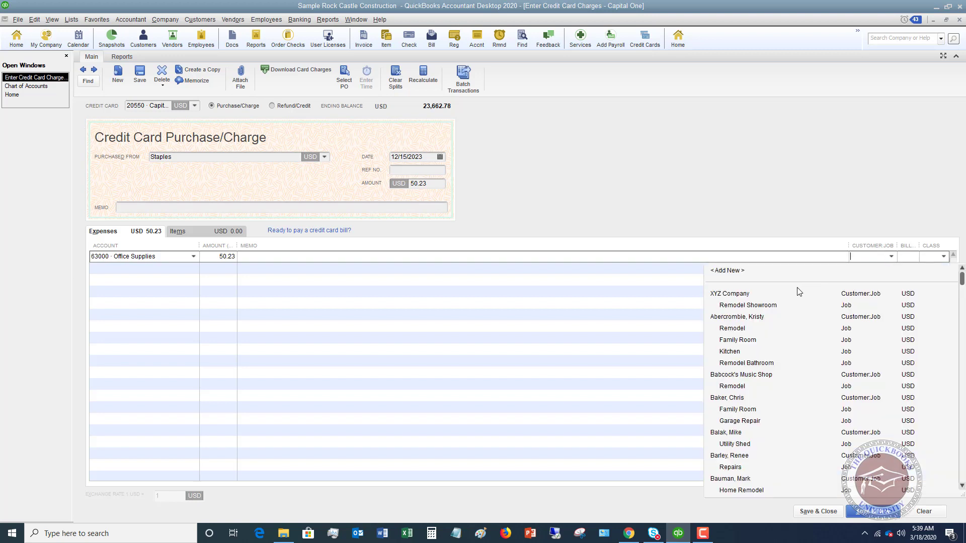
pyautogui.click(744, 306)
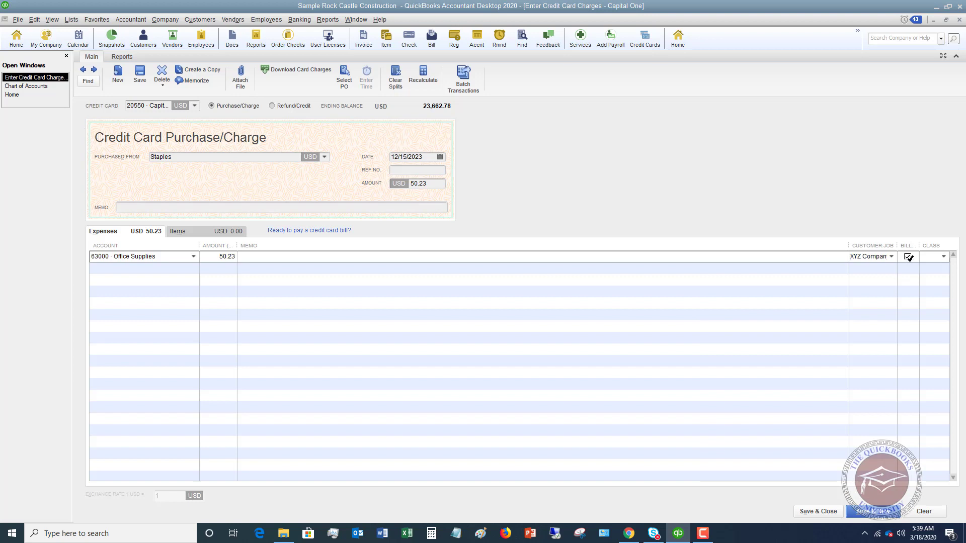
pyautogui.click(908, 257)
pyautogui.click(906, 257)
pyautogui.click(907, 257)
pyautogui.click(908, 257)
pyautogui.click(944, 257)
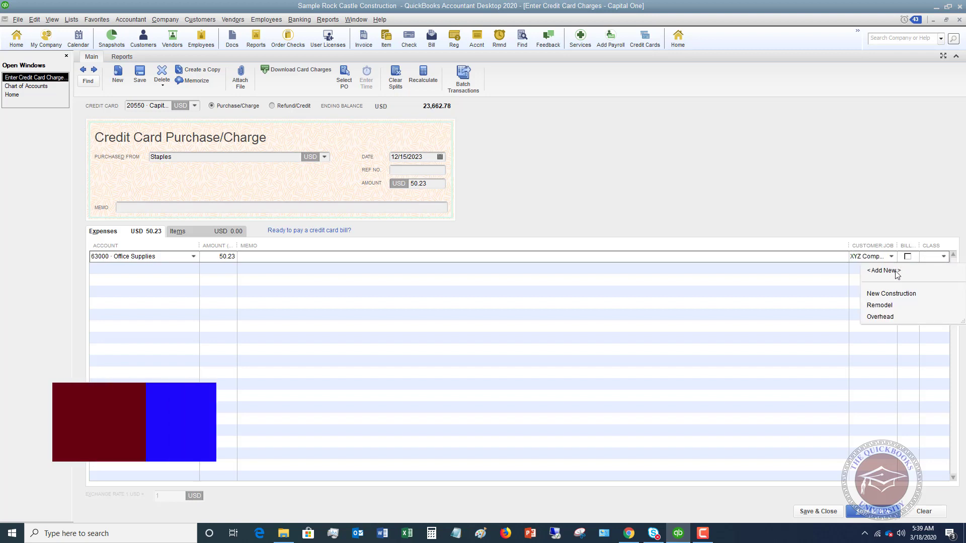
pyautogui.click(755, 200)
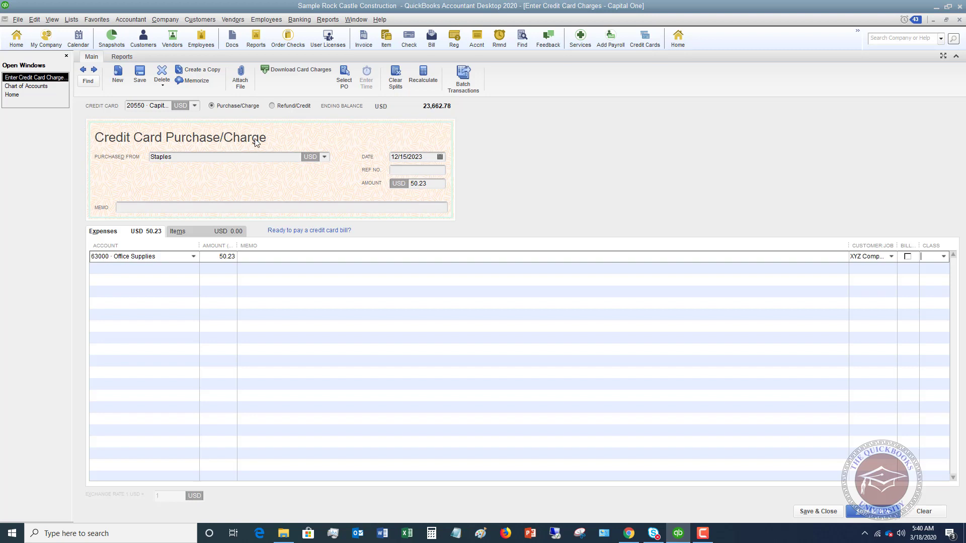
pyautogui.click(300, 21)
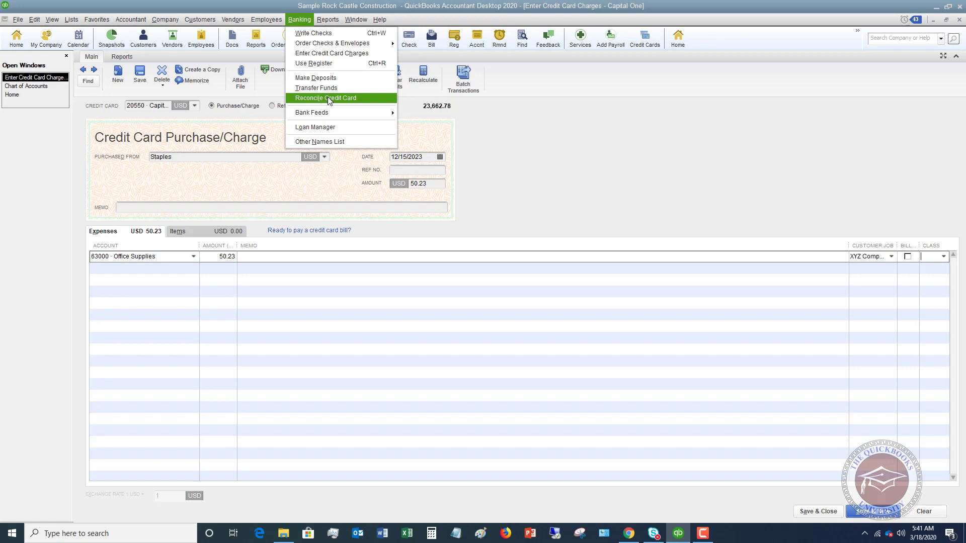
pyautogui.click(590, 166)
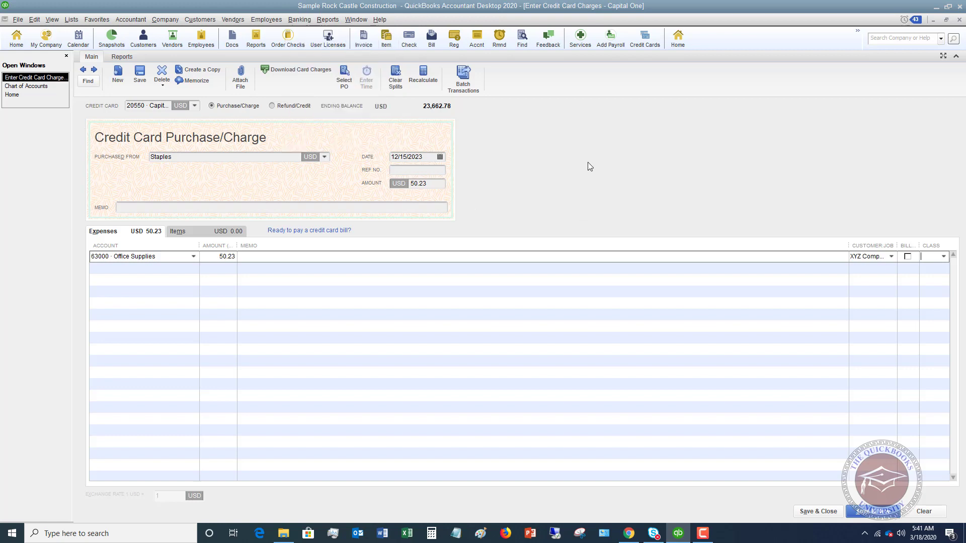